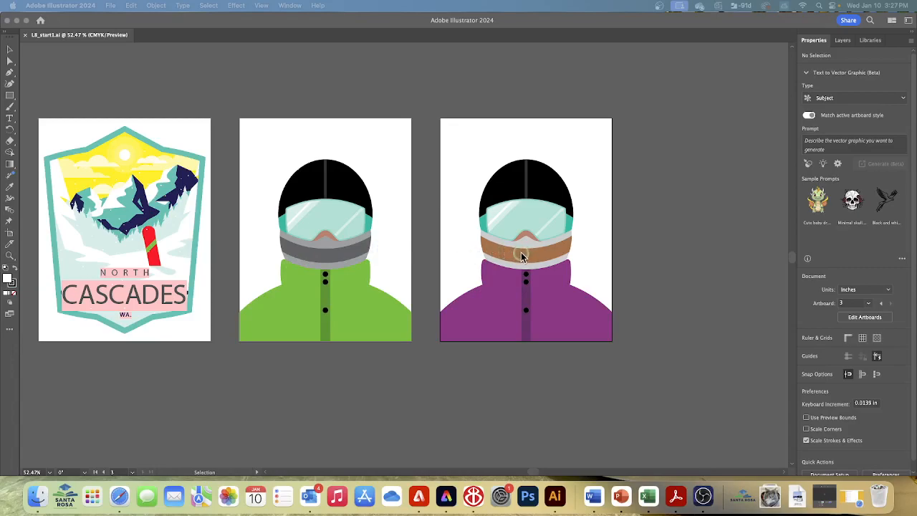
- Save the document on the computer in the Lesson08 folder as an Illustrator file named "Snowboarder_" plus the surname, keeping the default Illustrator options
scroll(521, 252, "down", 2)
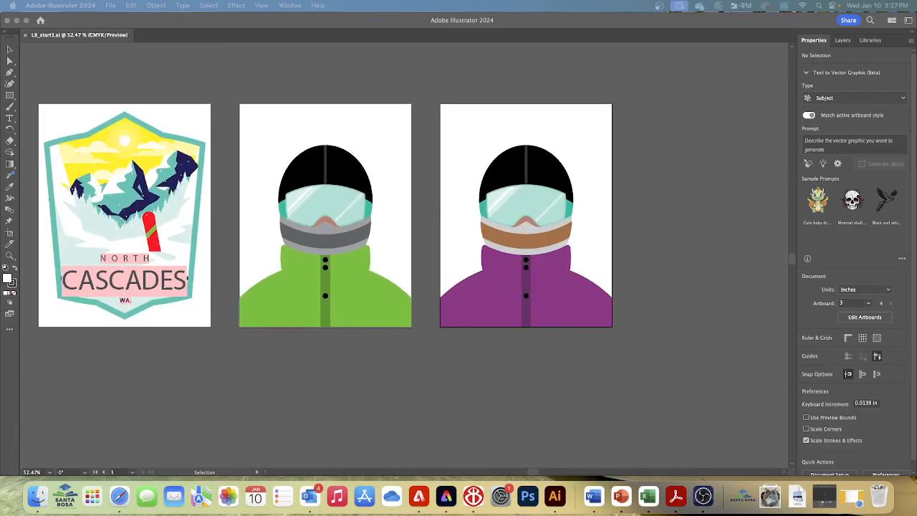
left_click(219, 80)
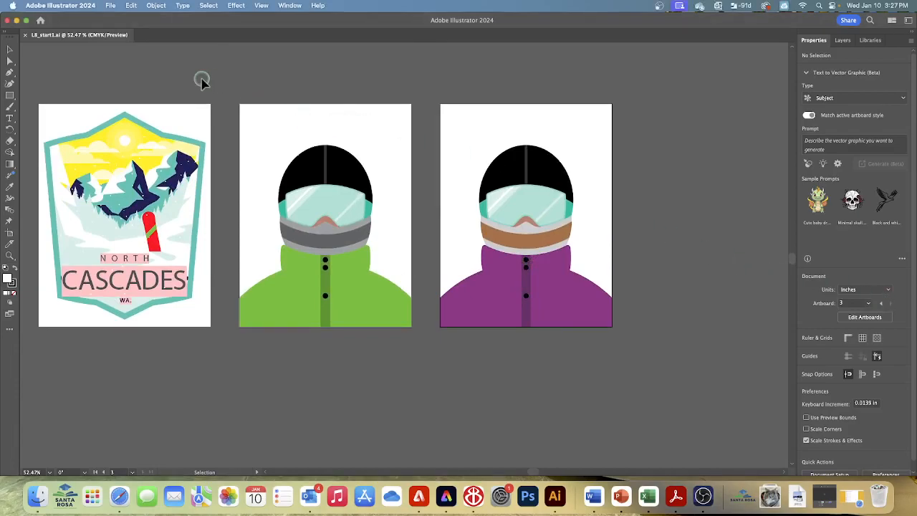
left_click(110, 6)
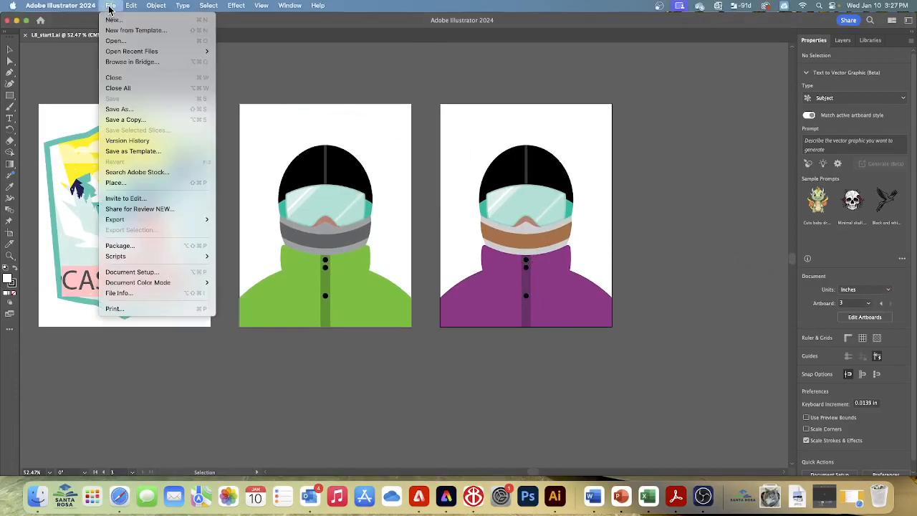
left_click(119, 109)
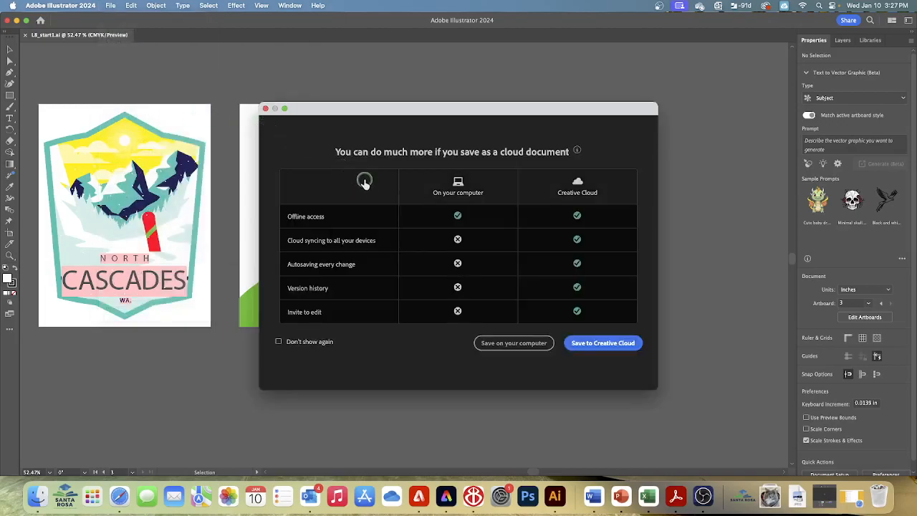
left_click(480, 339)
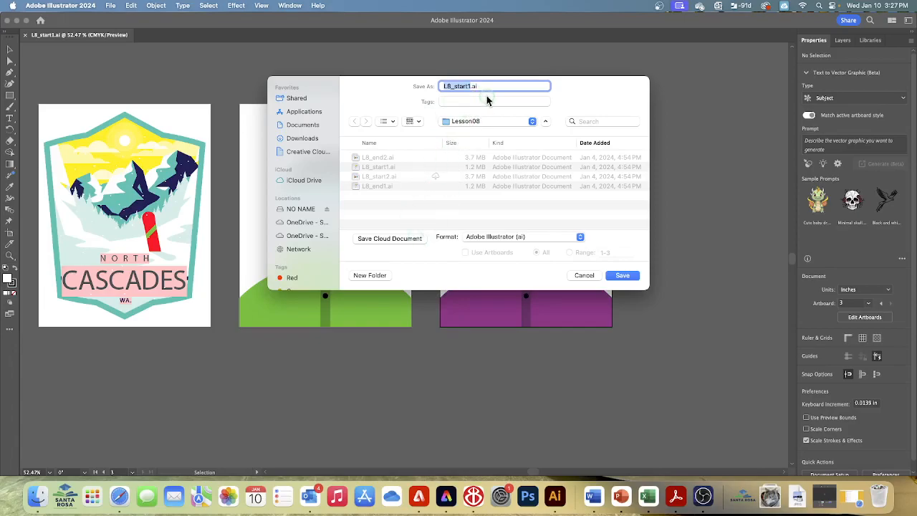
type("Snowboarder_Parazinn")
left_click(630, 276)
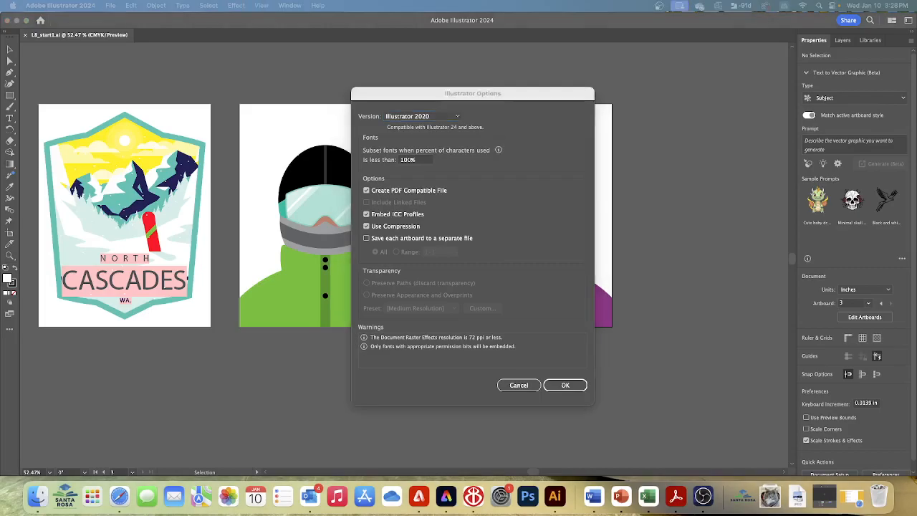
left_click(569, 385)
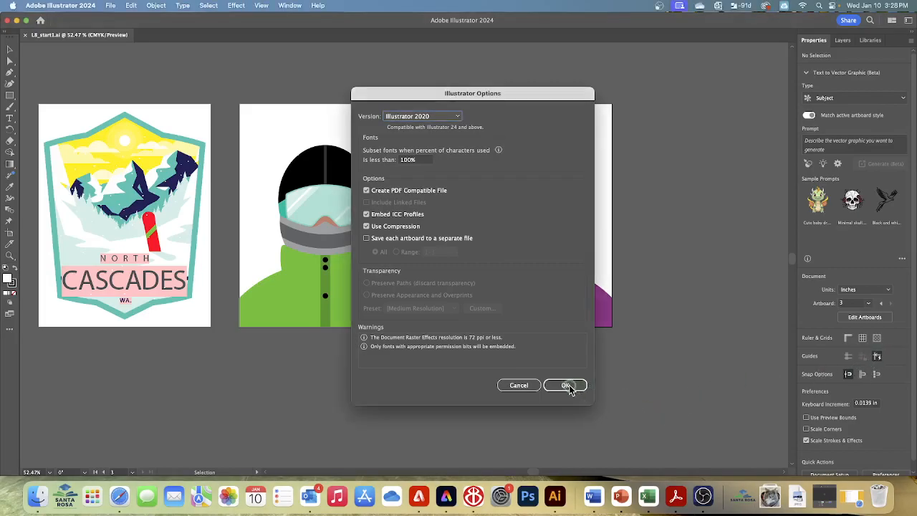
left_click(565, 384)
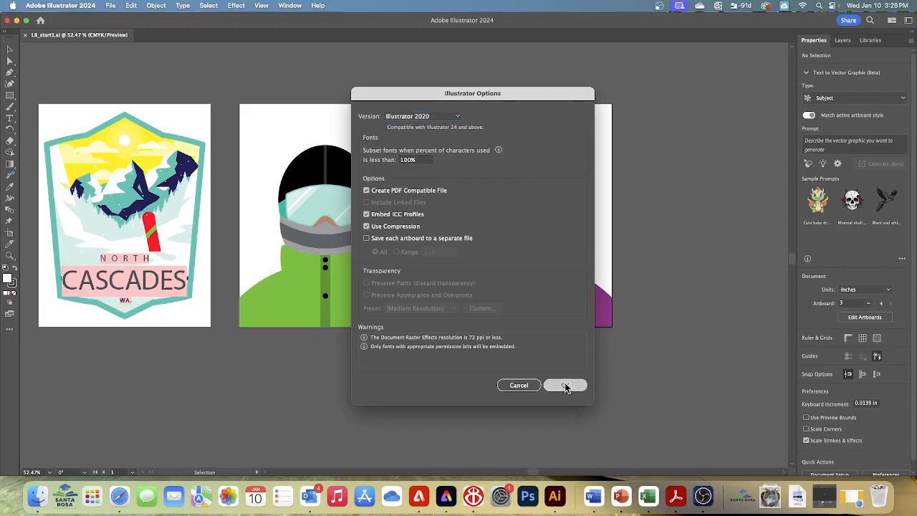
- Reset the Essentials workspace to its default layout
left_click(290, 5)
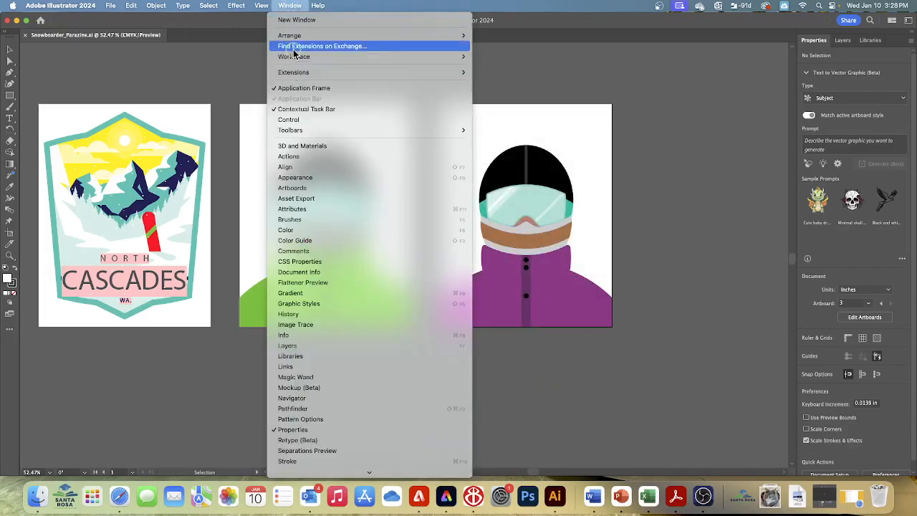
mouse_move(296, 62)
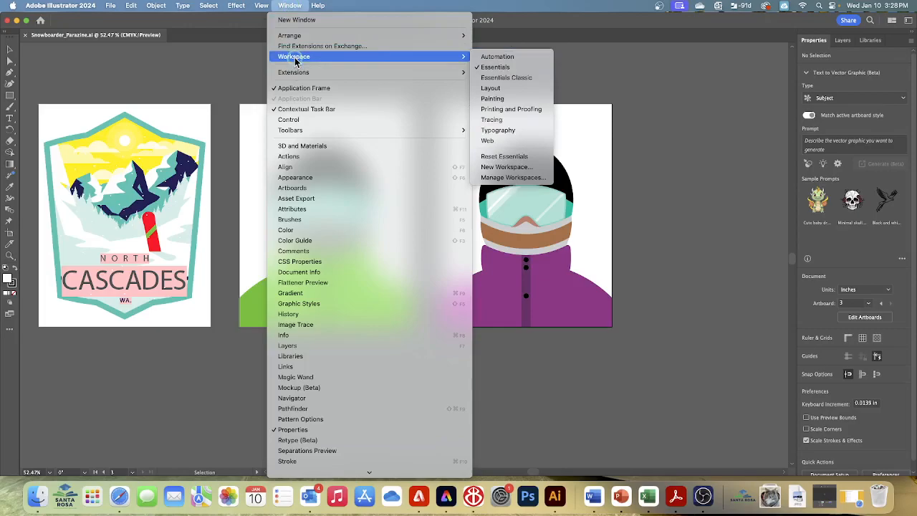
left_click(501, 157)
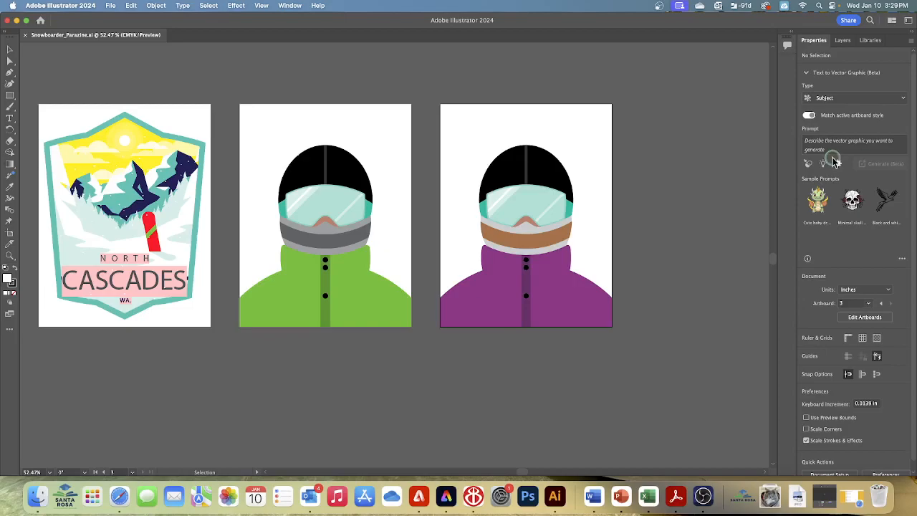
- Compare the color modes of the Print and Web presets for a new document, without creating one
left_click(110, 5)
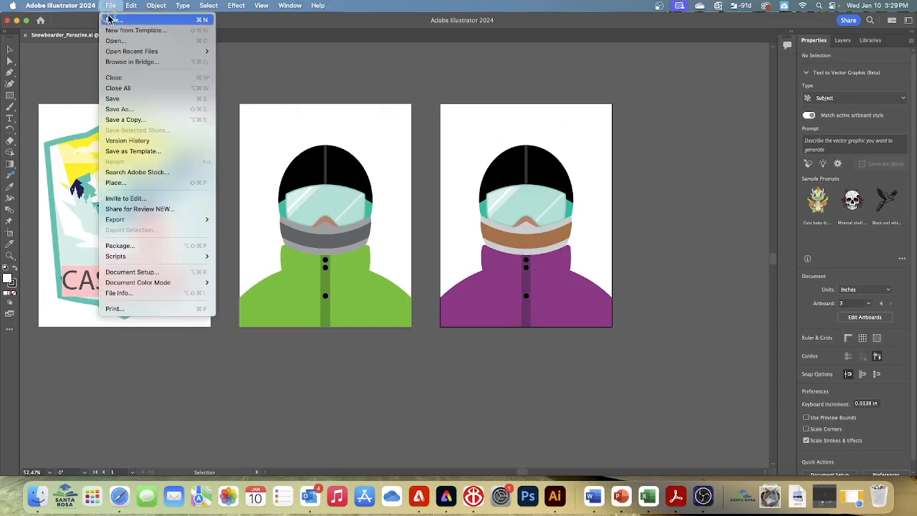
left_click(108, 20)
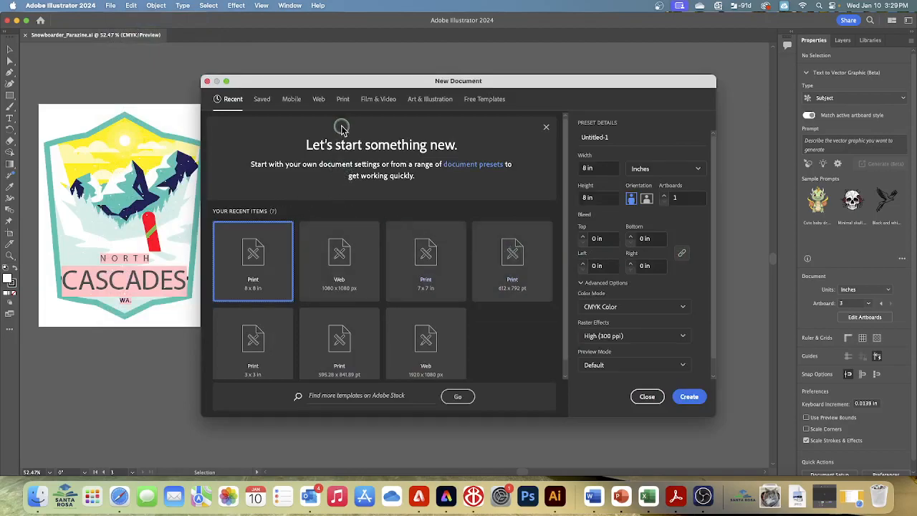
left_click(343, 99)
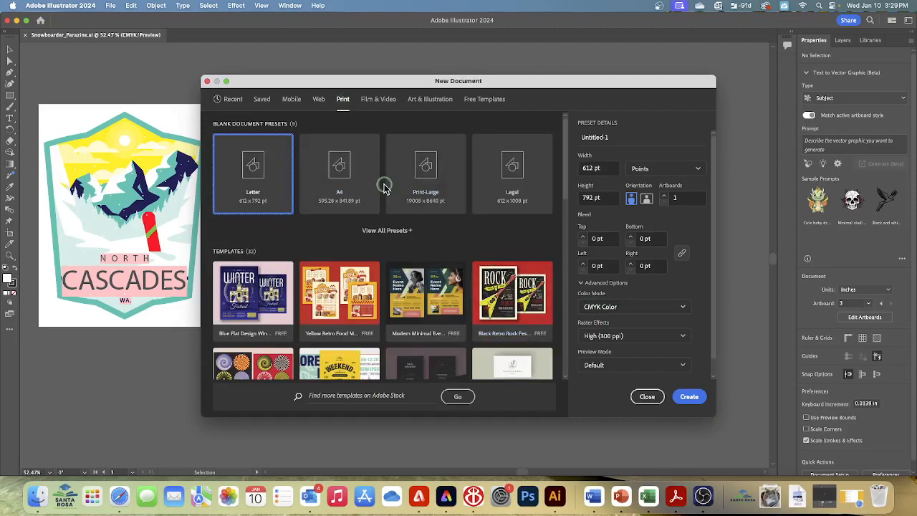
left_click(322, 100)
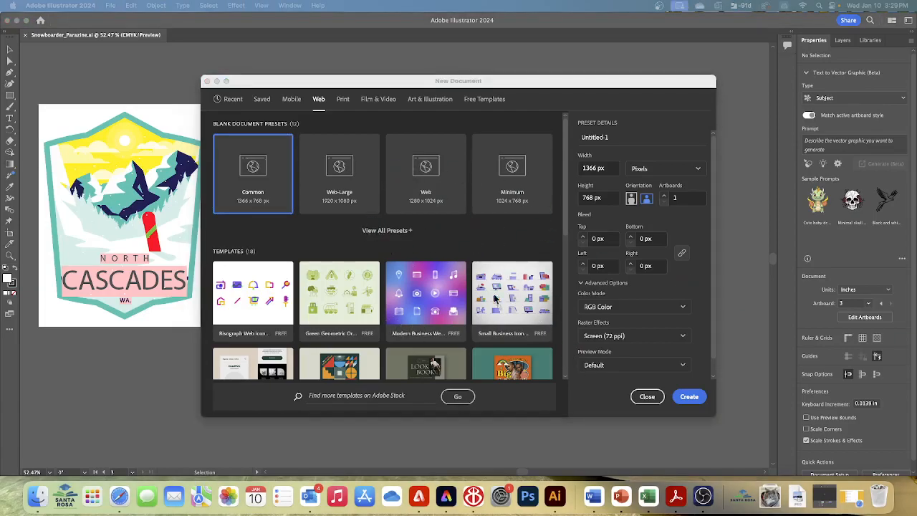
left_click(647, 397)
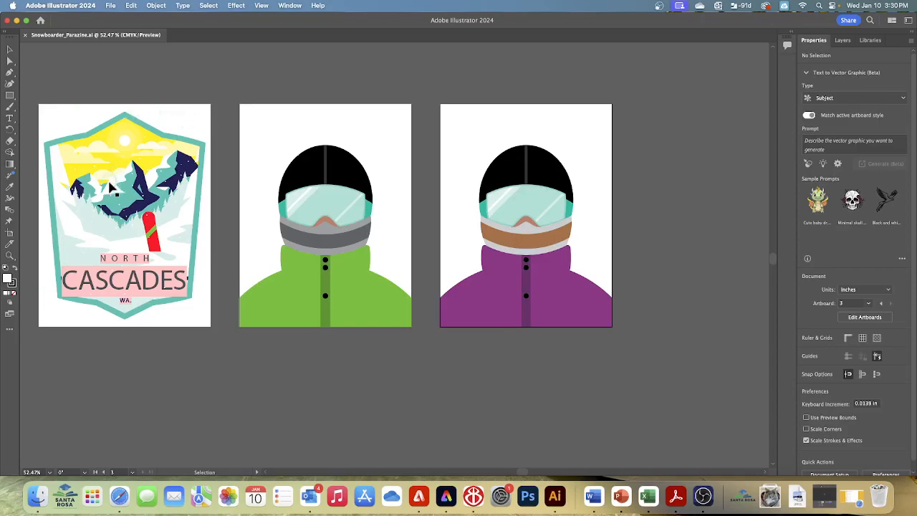
- Go to the 1 Badge artboard and fit it in the window
left_click(134, 473)
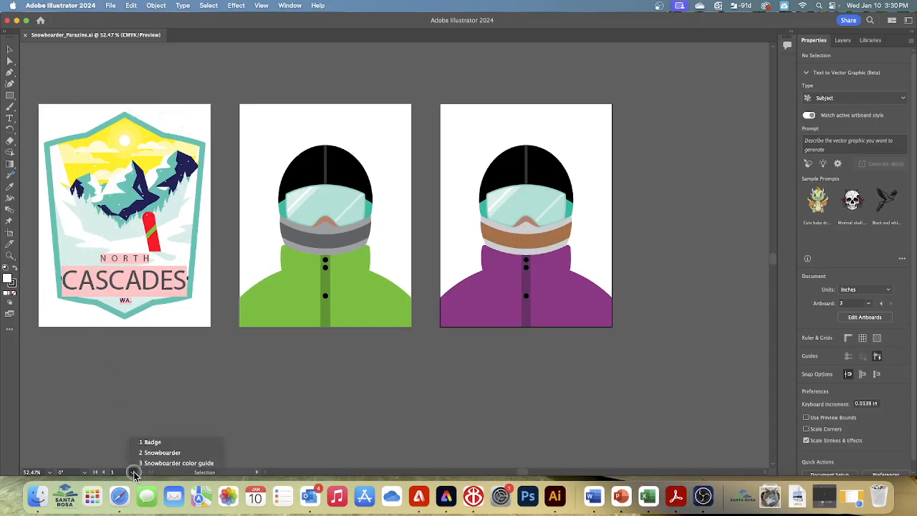
left_click(146, 445)
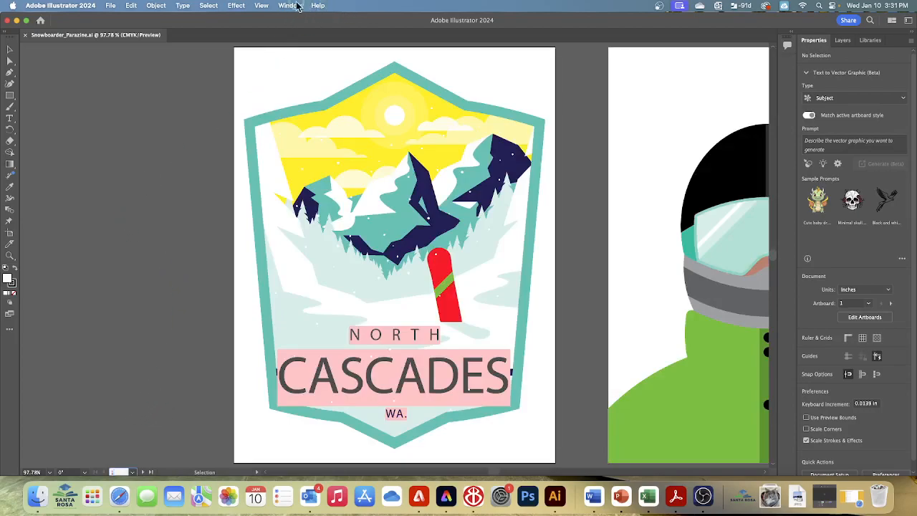
left_click(262, 6)
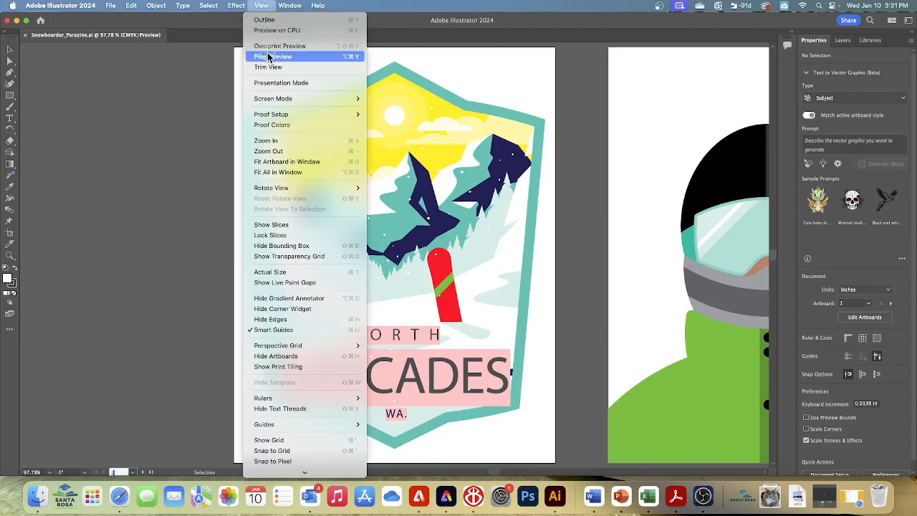
left_click(268, 162)
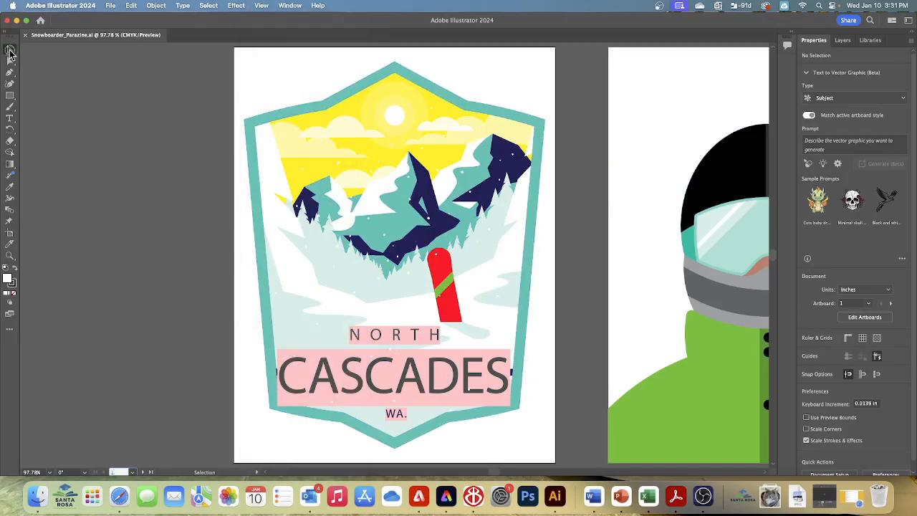
- Change the red snowboard's fill on the badge to the pink swatch with C=0, M=95, Y=20, K=0
left_click(10, 48)
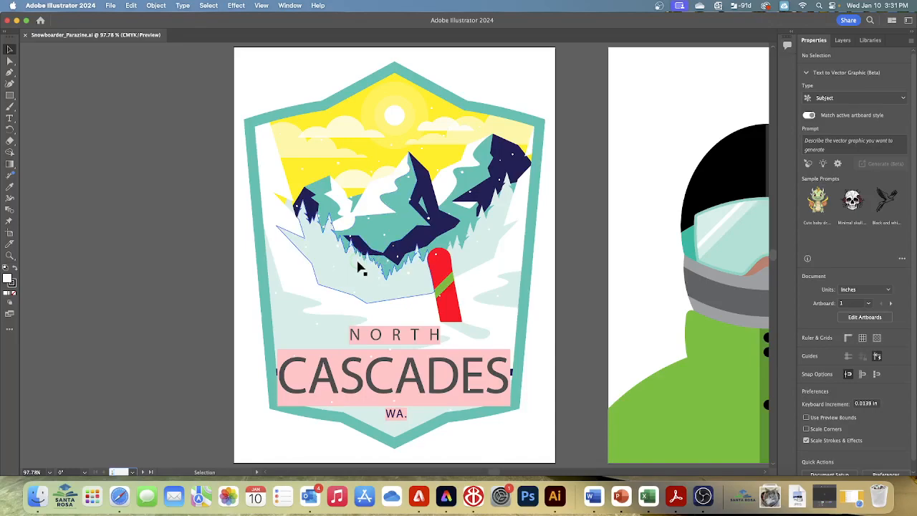
left_click(440, 261)
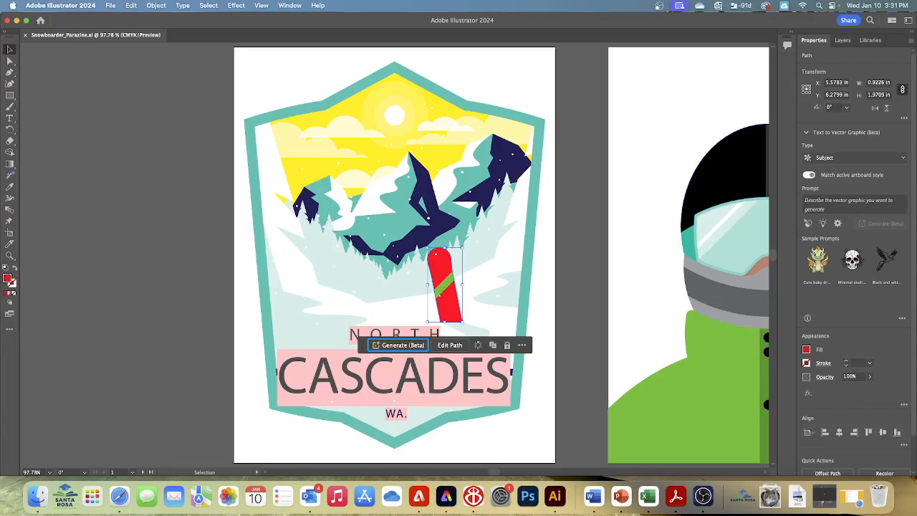
left_click(807, 349)
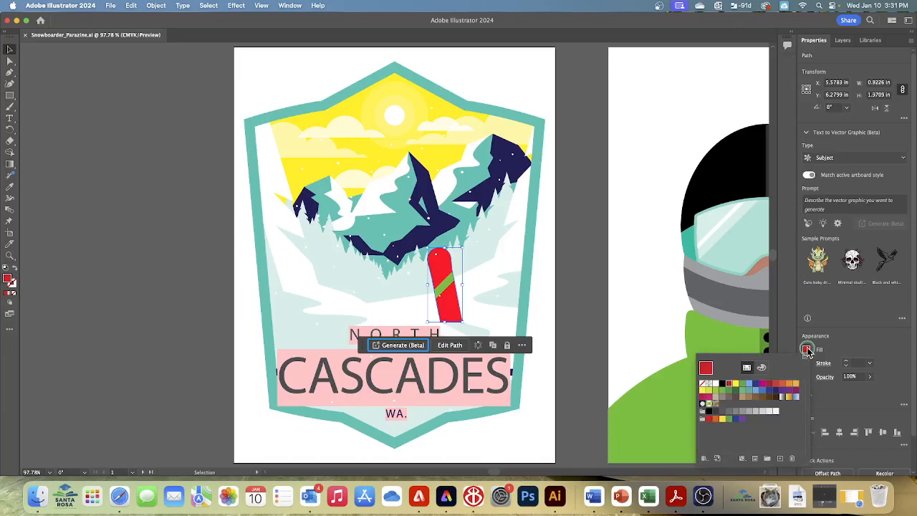
left_click(763, 368)
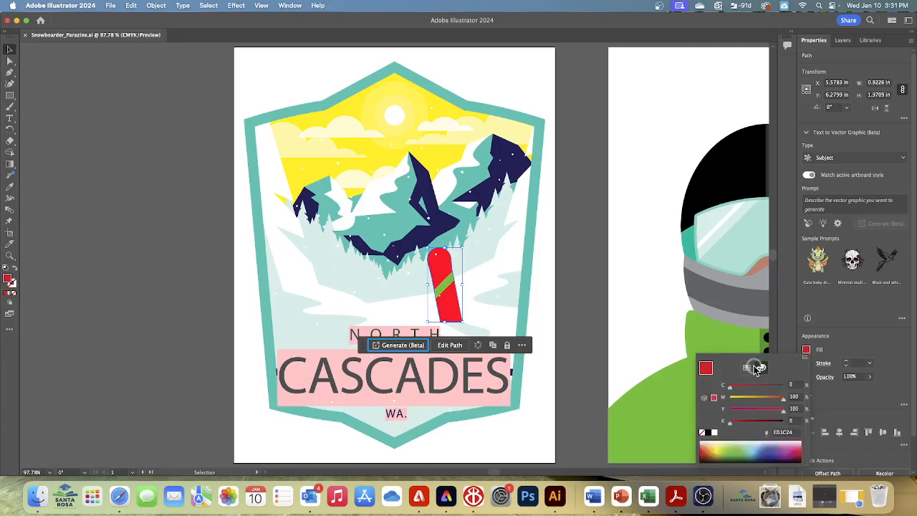
left_click(747, 368)
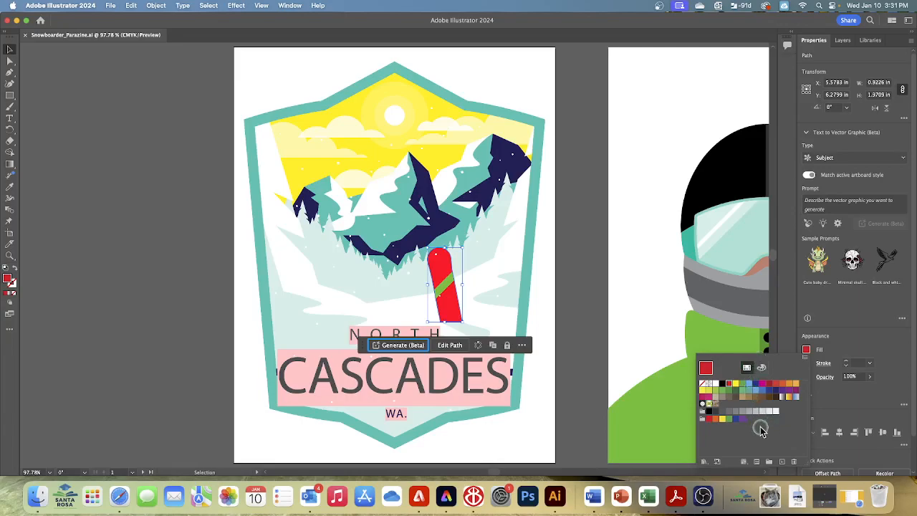
left_click(708, 398)
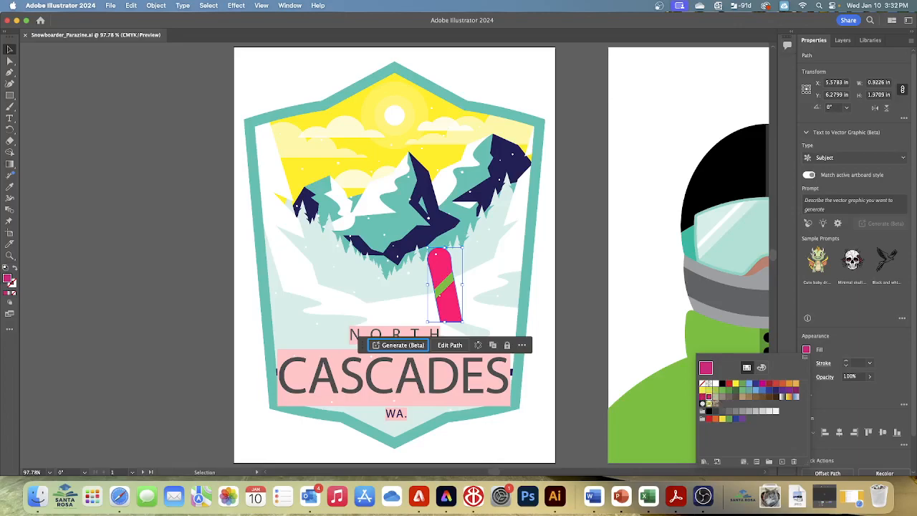
left_click(678, 337)
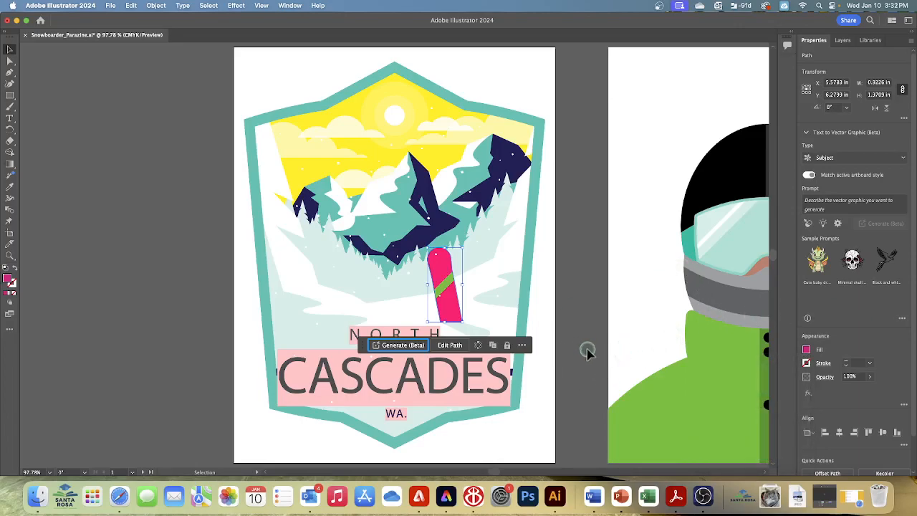
- Hide the contextual task bar and show the Color panel
left_click(524, 345)
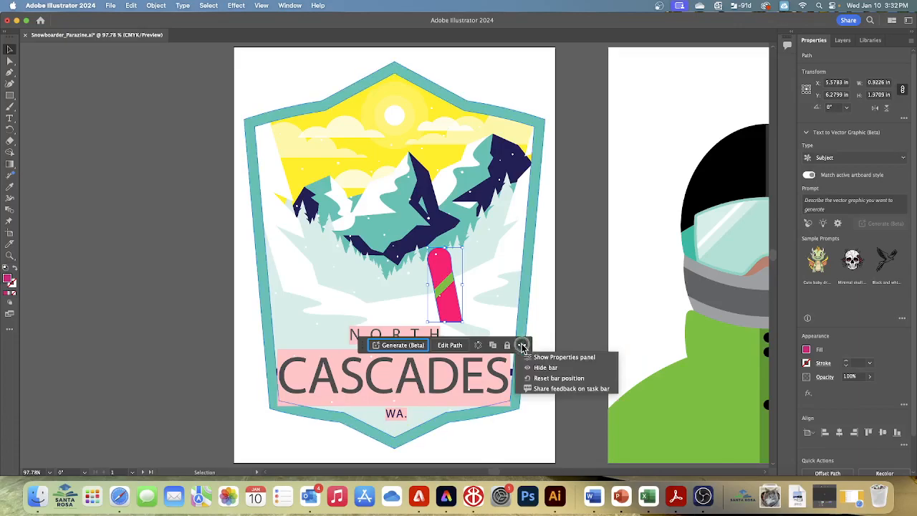
left_click(539, 367)
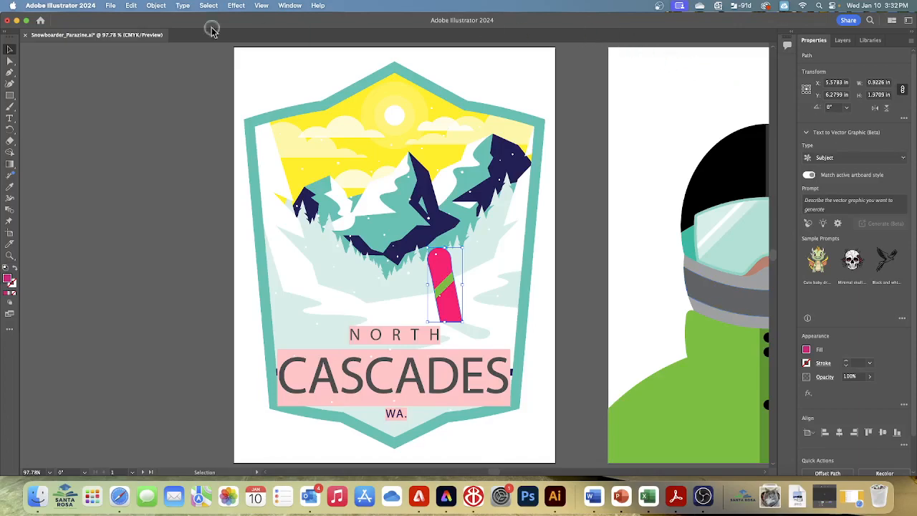
left_click(291, 6)
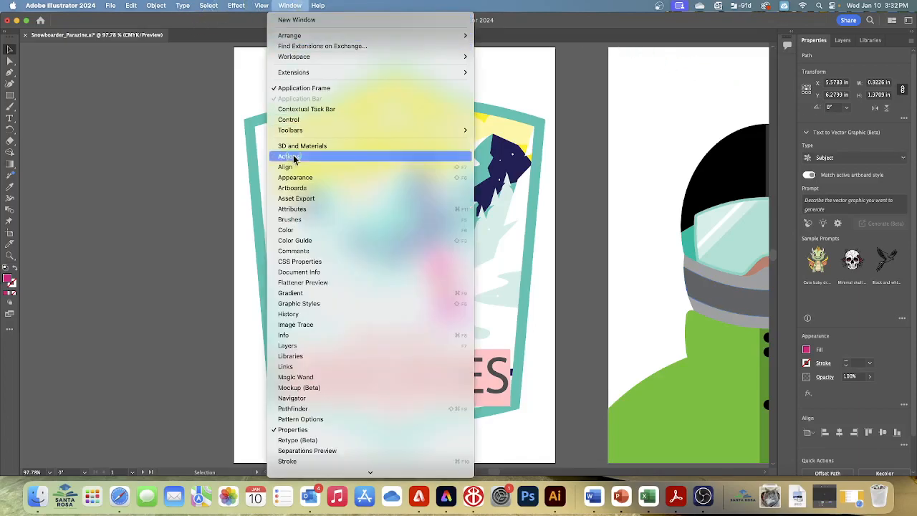
left_click(303, 229)
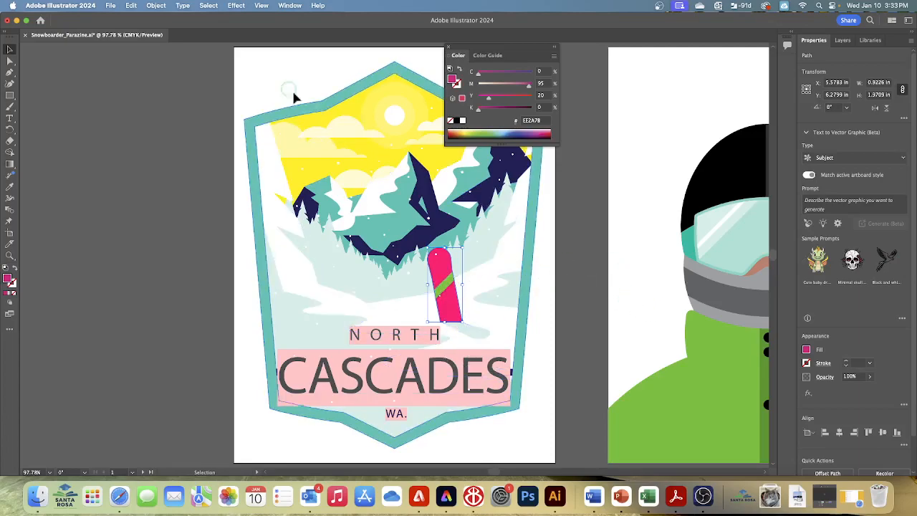
- Select only the green stripe on the badge's snowboard and recolor its fill with a yellow-orange sampled from the CMYK spectrum
left_click(210, 8)
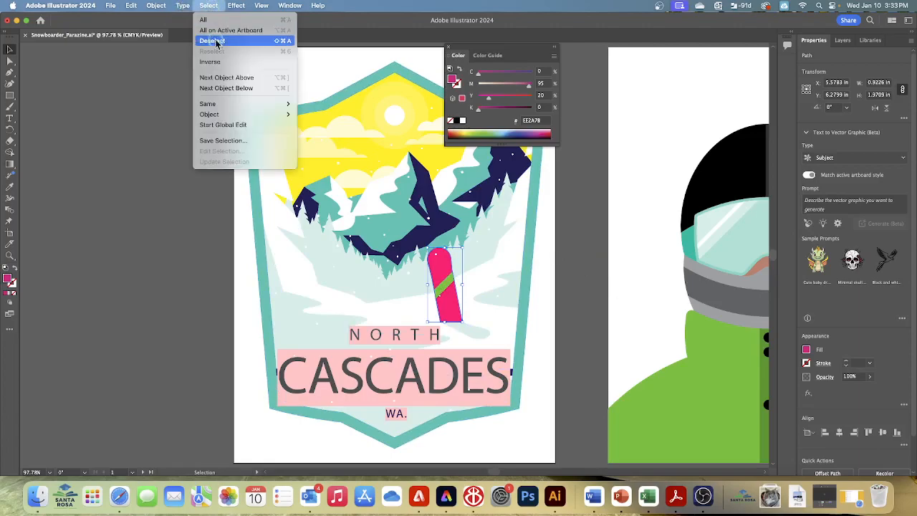
left_click(215, 40)
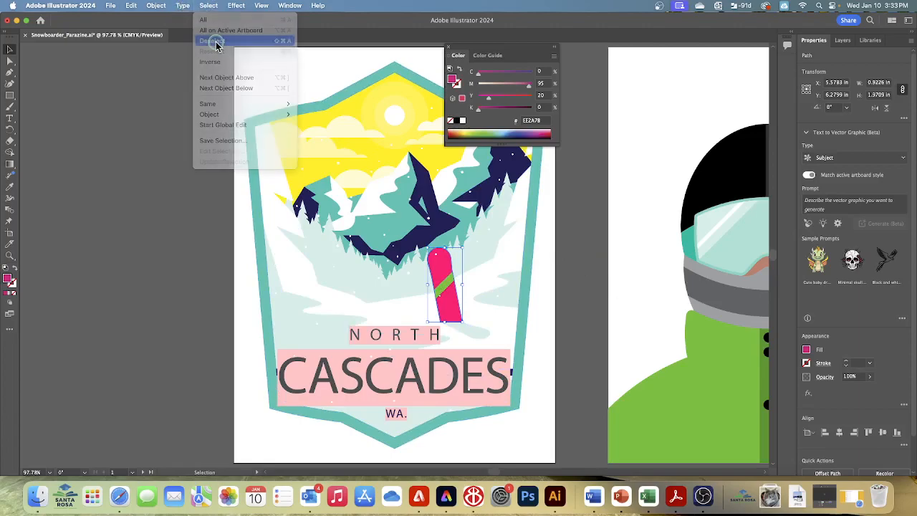
left_click(448, 290)
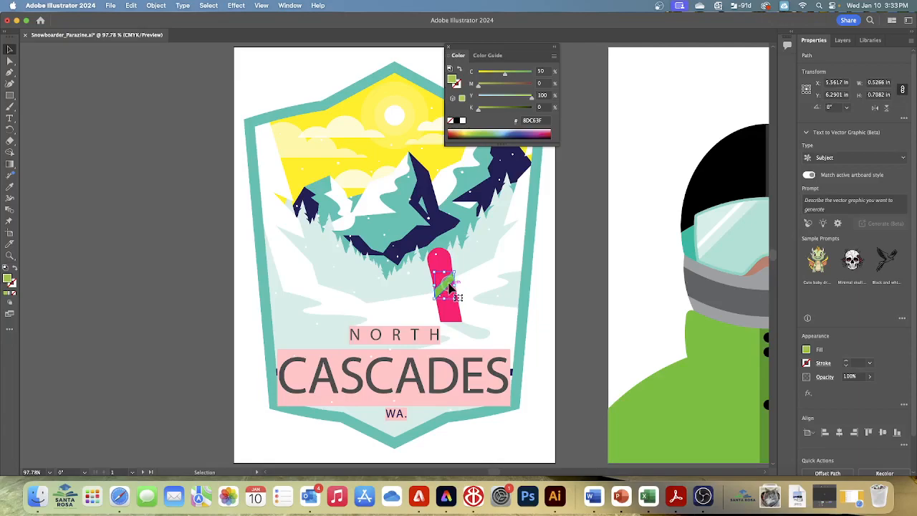
left_click(808, 350)
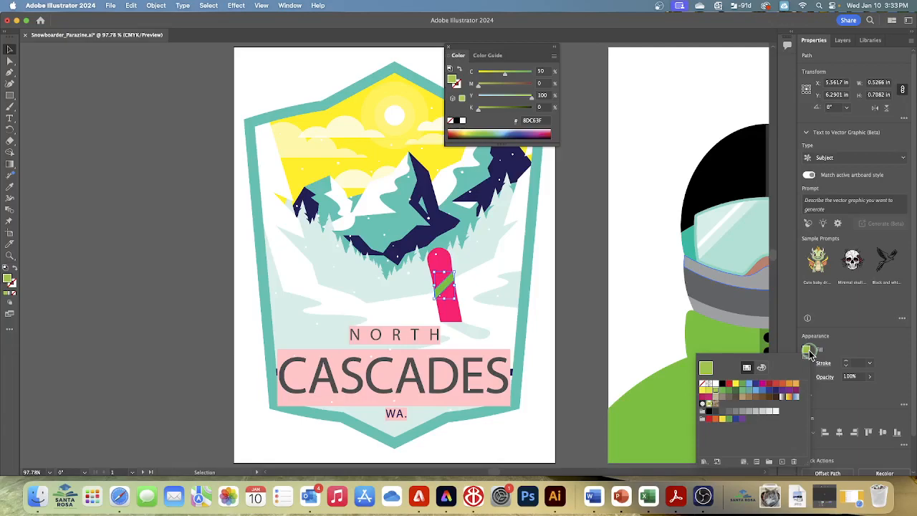
left_click(761, 367)
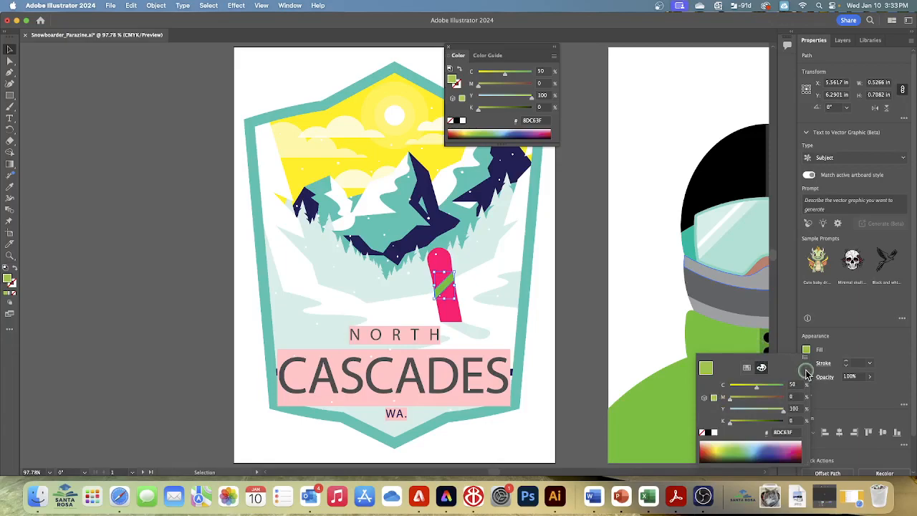
left_click(714, 450)
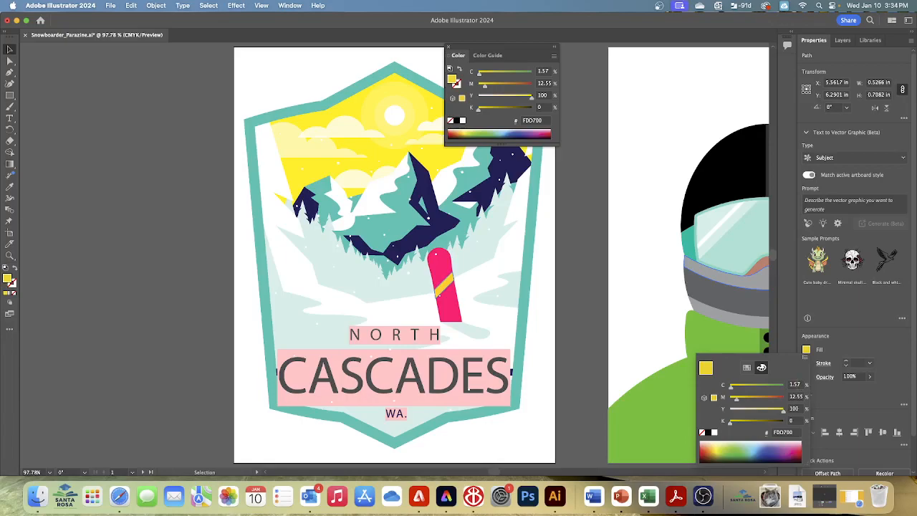
- Set the snowboard stripe's fill color to C=0, M=20, Y=65, K=0
left_click(804, 385)
key("BackSpace")
type("0")
key("Tab")
type("20")
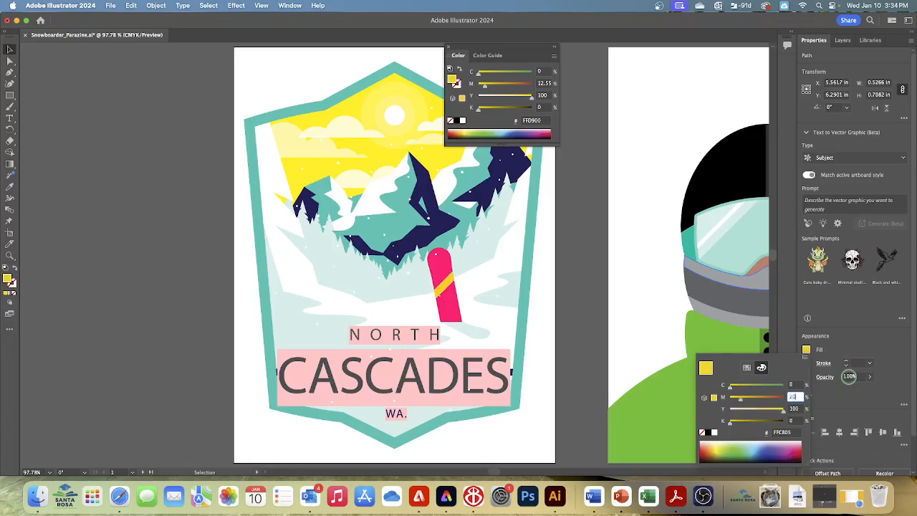
key("Tab")
type("55")
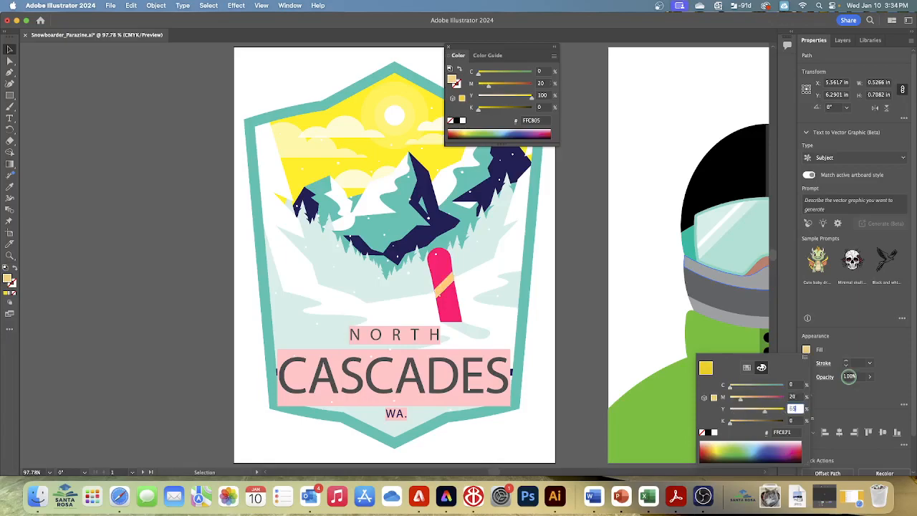
key("Tab")
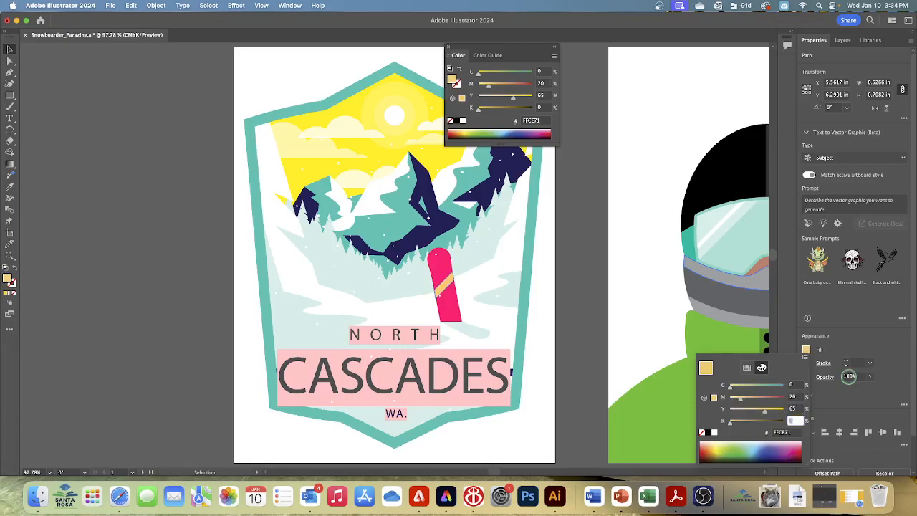
left_click(849, 380)
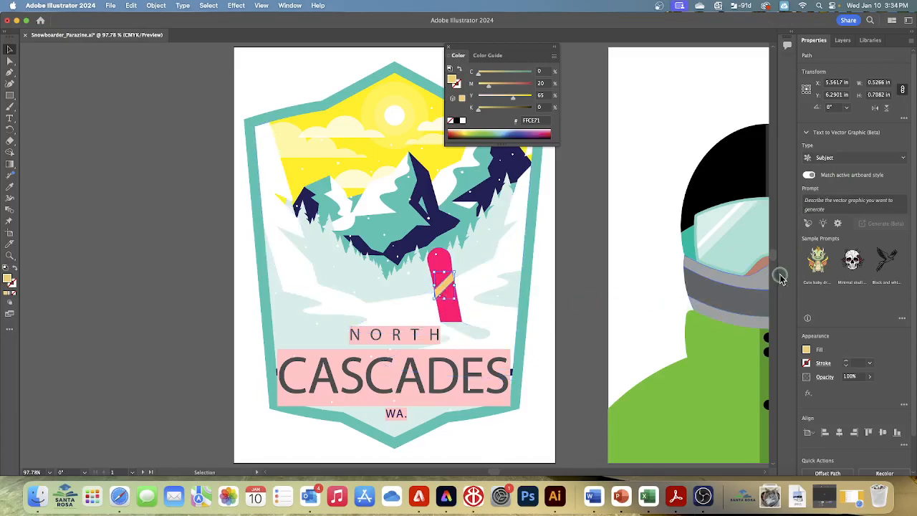
- Save the stripe's fill color as a new global process color swatch named Light Orange
left_click(808, 350)
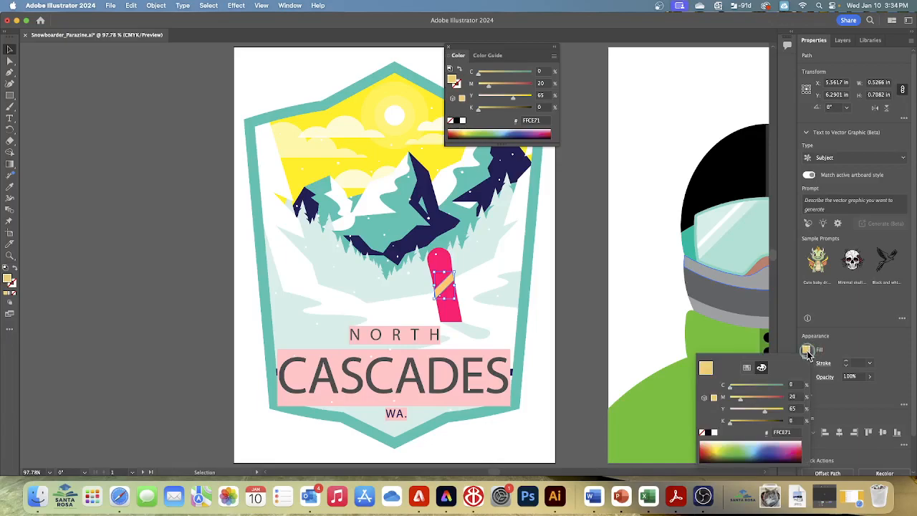
left_click(748, 368)
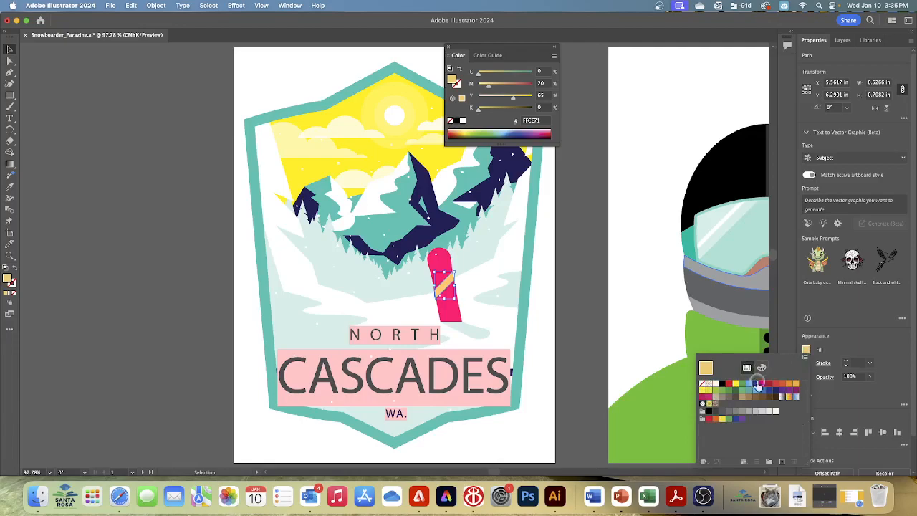
left_click(782, 463)
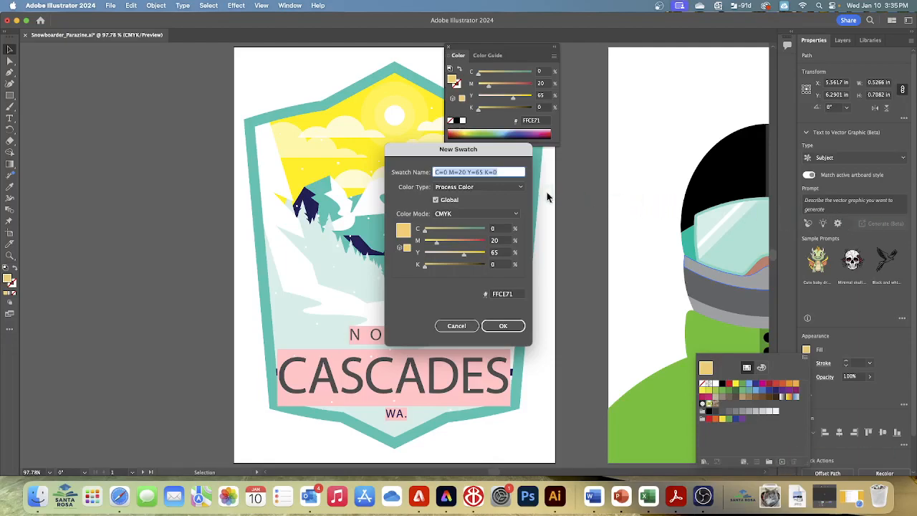
type("Light Orange")
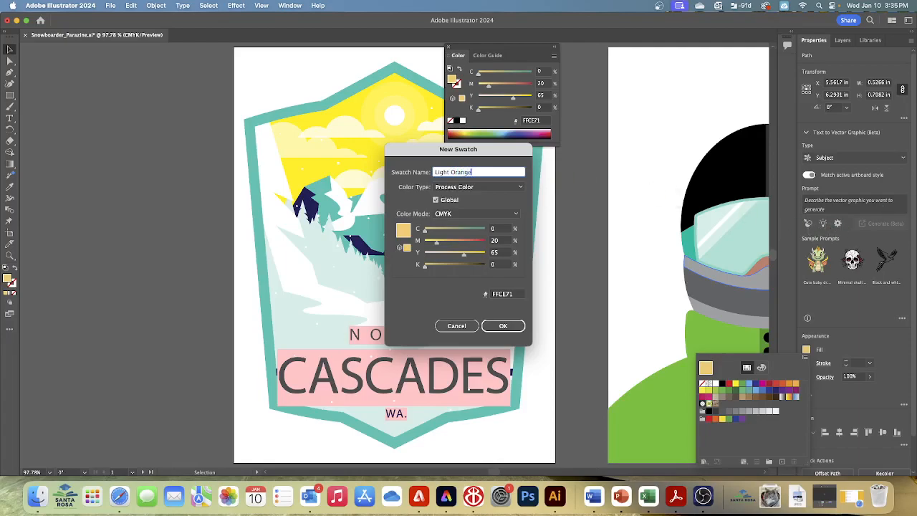
left_click(502, 327)
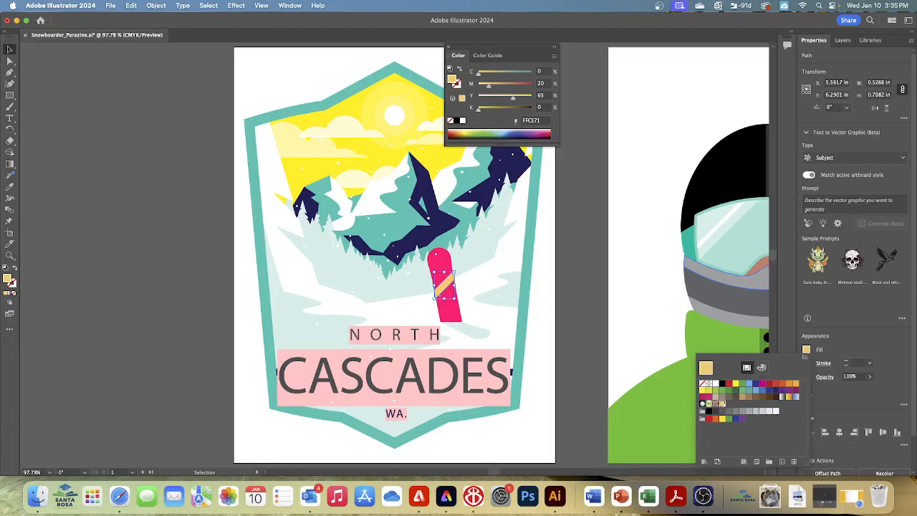
- Create another global swatch based on Light Orange with M=45 and Y=90, and close the Color panel
left_click(783, 464)
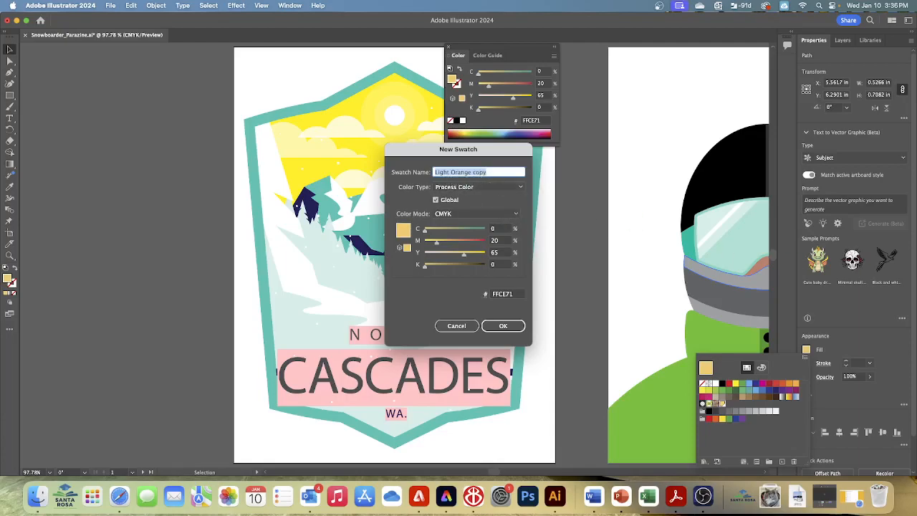
left_click(504, 241)
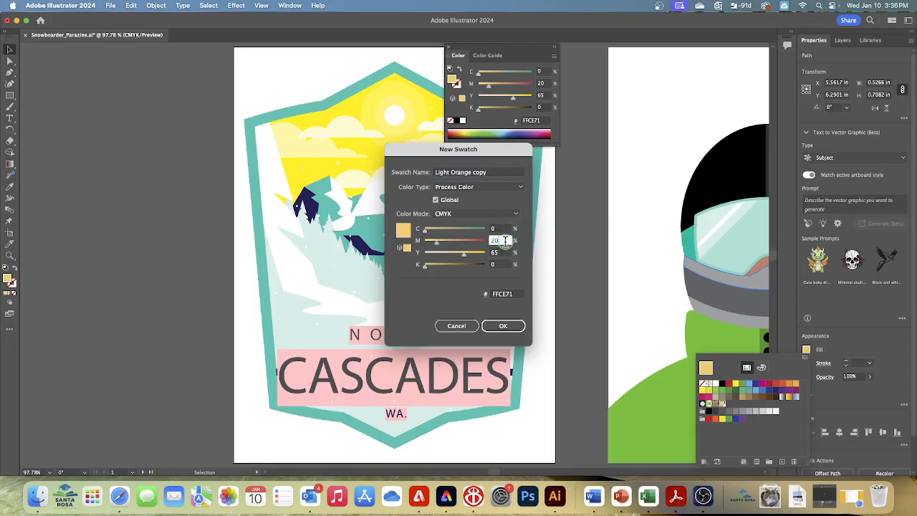
key("BackSpace")
key("BackSpace")
type("45")
key("Tab")
type("90")
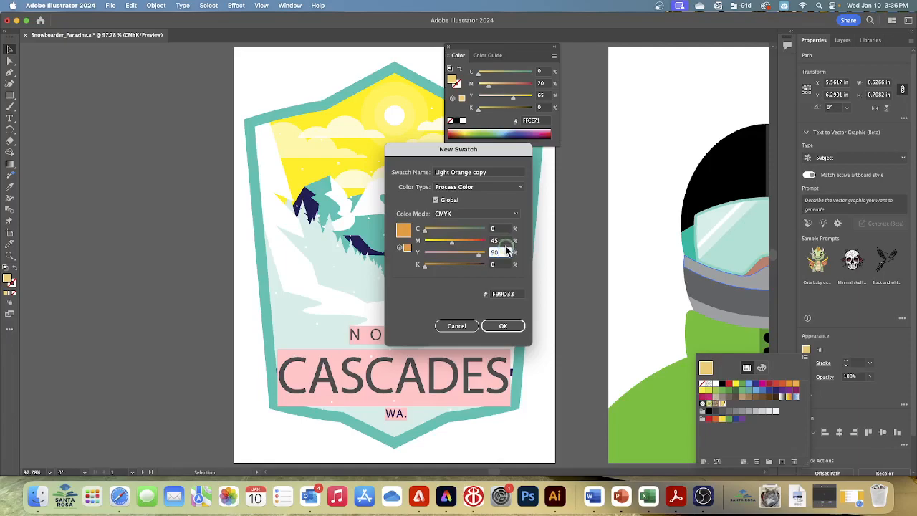
left_click(503, 326)
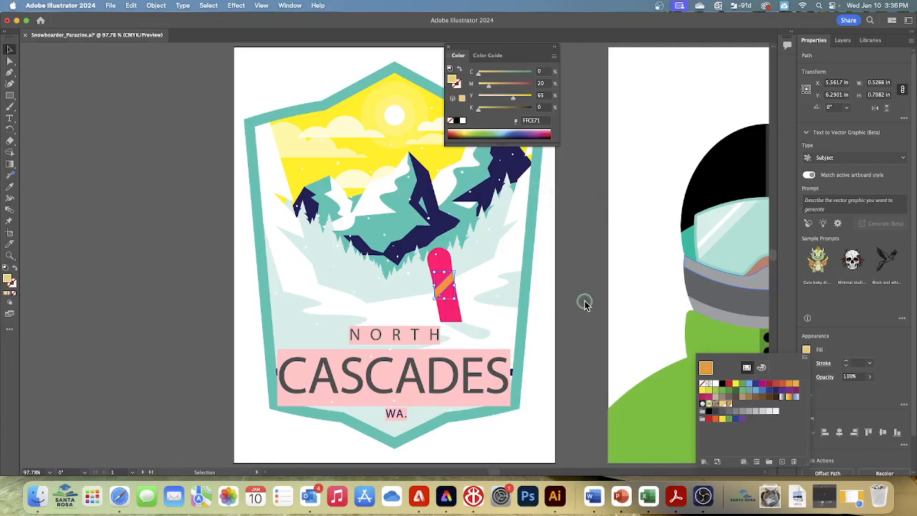
left_click(450, 50)
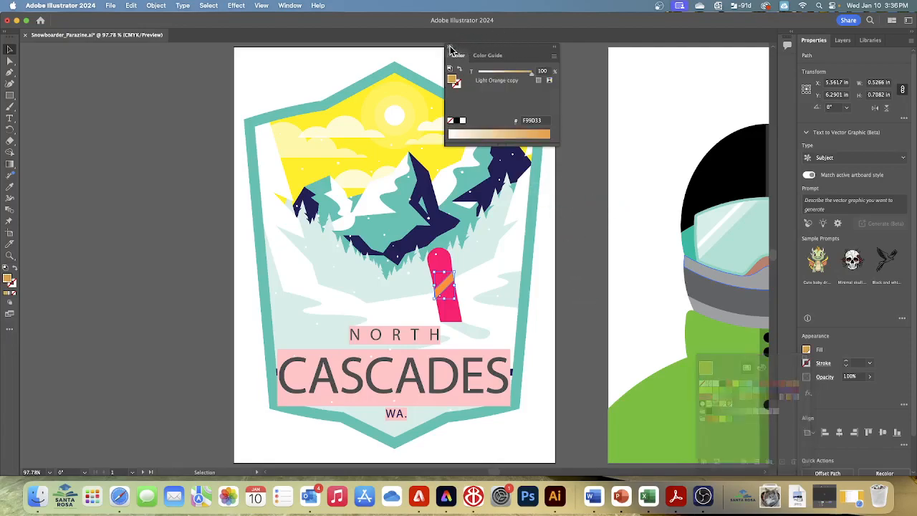
left_click(451, 48)
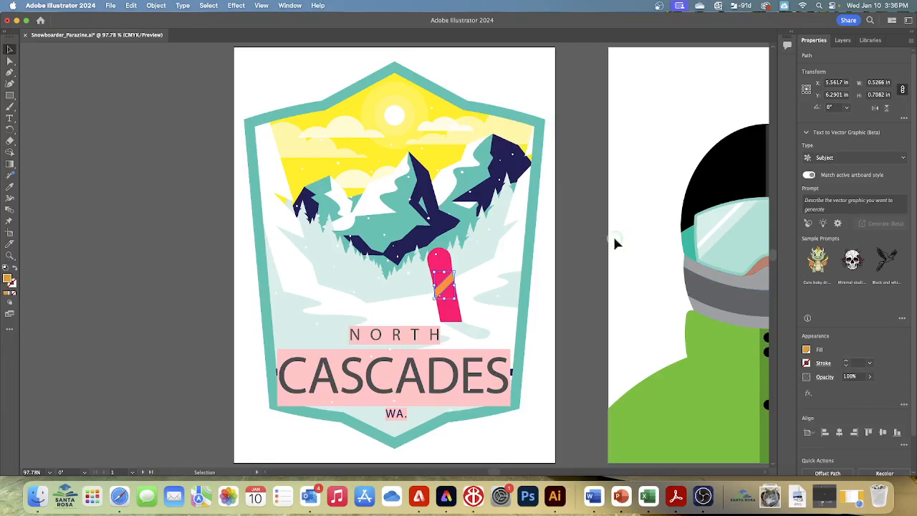
- Apply the Light Orange swatch to the snowboard stripe's fill
left_click(807, 349)
left_click(806, 349)
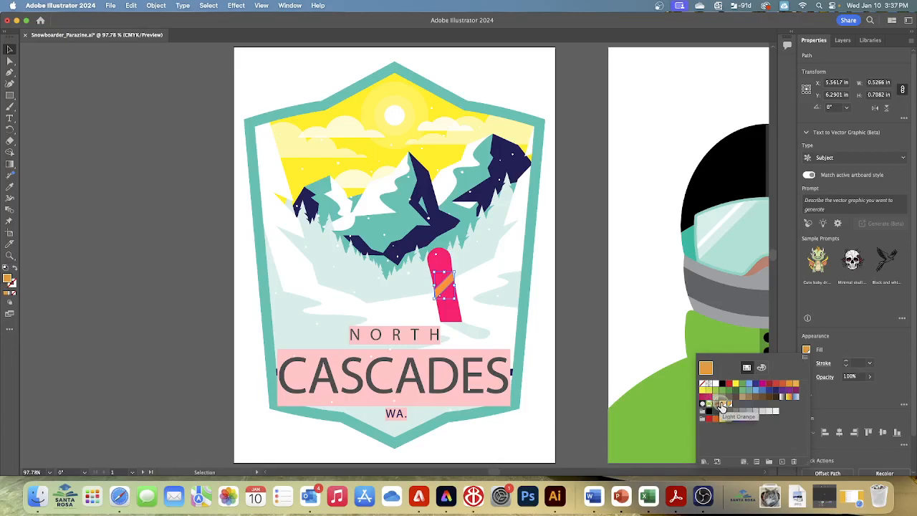
left_click(722, 406)
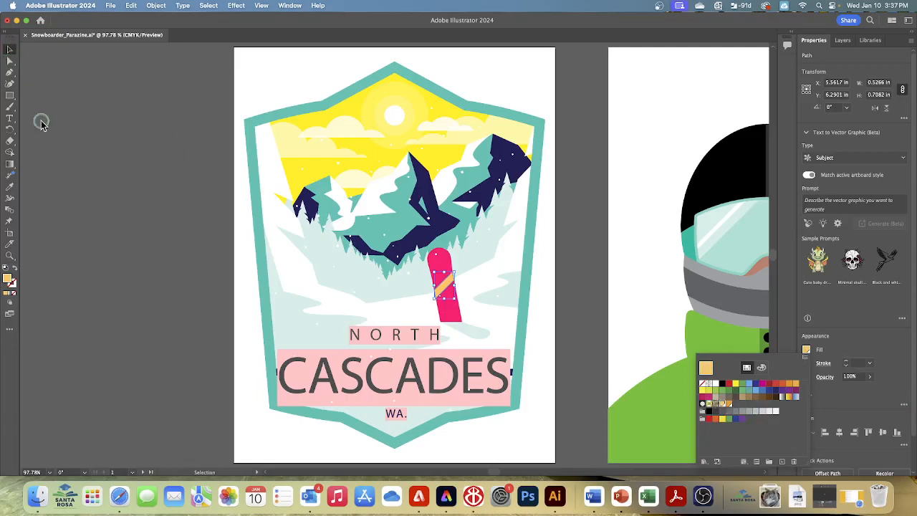
- Fill the NORTH and CASCADES text together with the darker Light Orange copy swatch
left_click(399, 337)
left_click(399, 337)
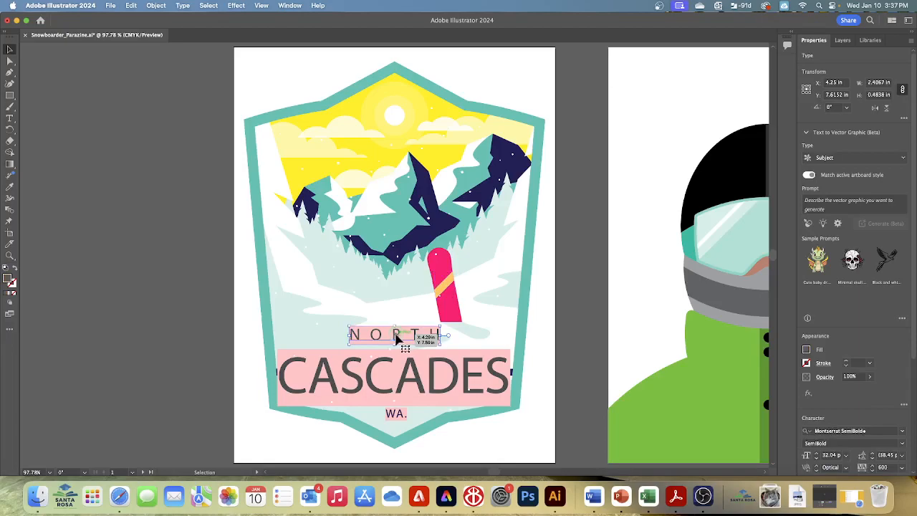
left_click(353, 377, "shift")
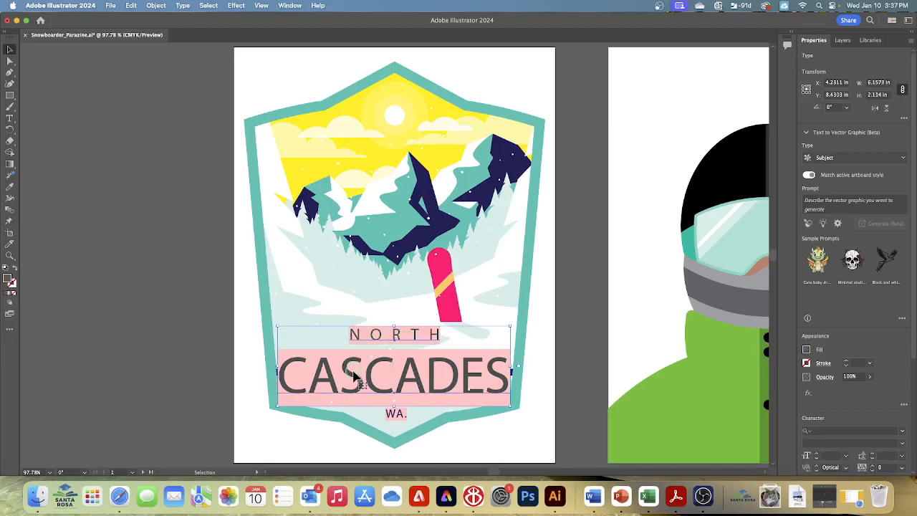
left_click(807, 350)
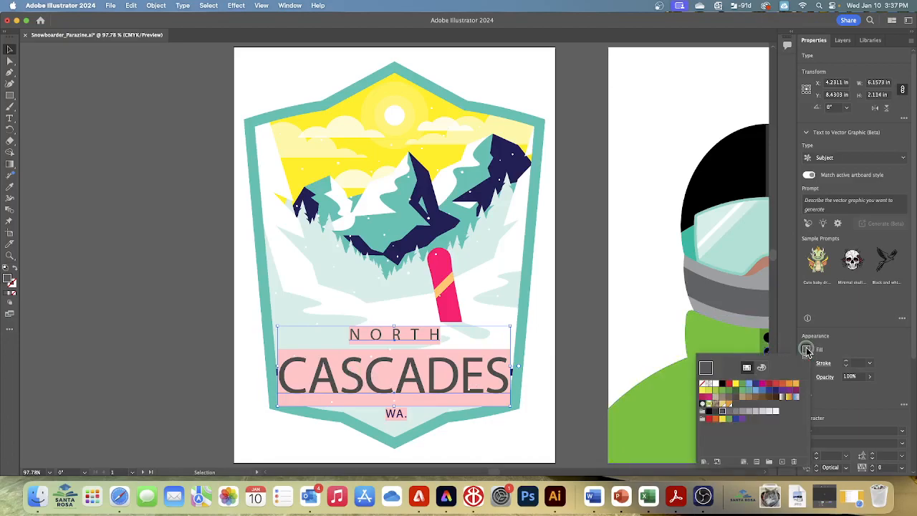
left_click(724, 405)
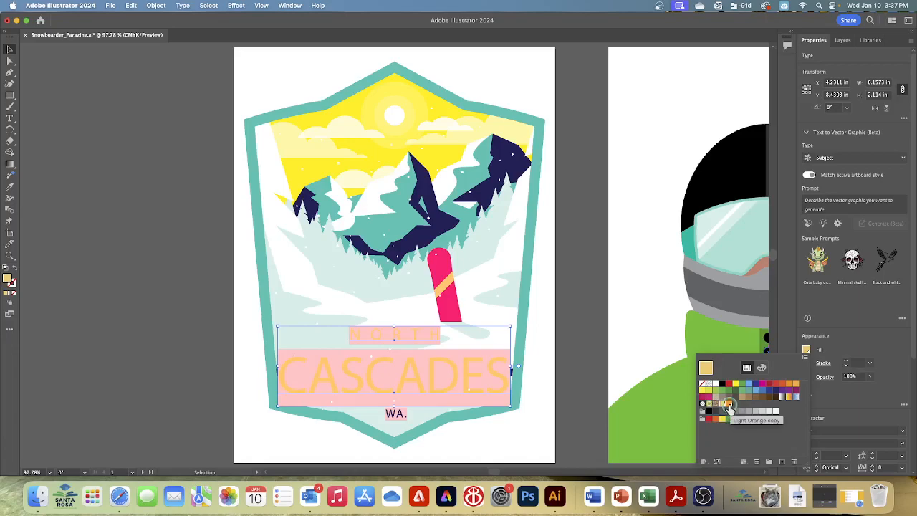
left_click(728, 405)
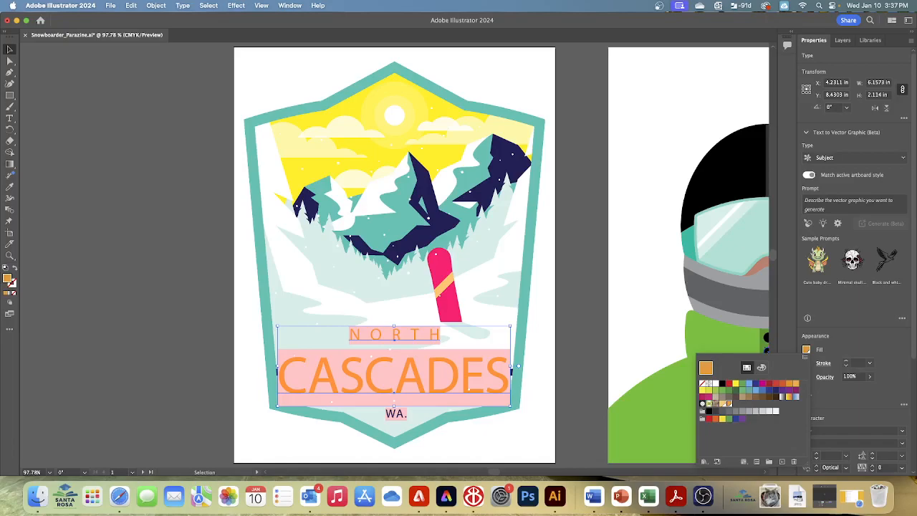
left_click(806, 350)
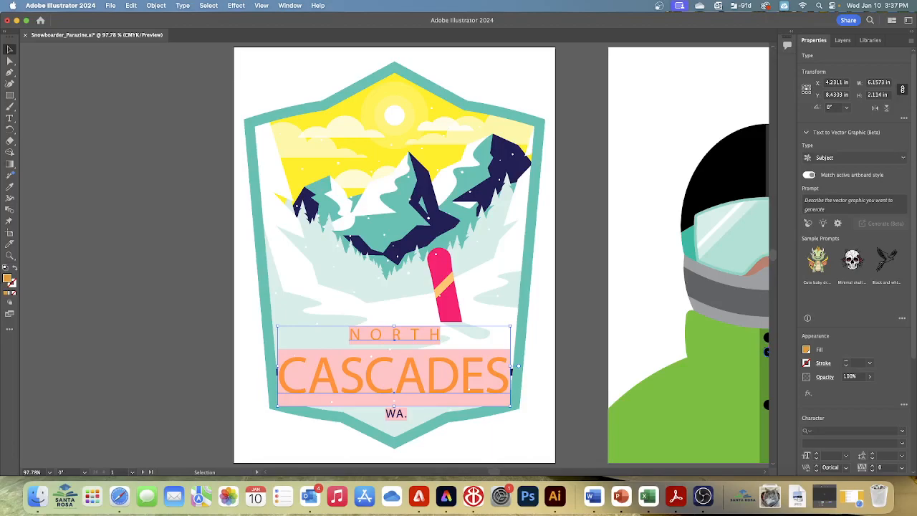
- Deselect the badge text and save the document under its existing name
left_click(209, 5)
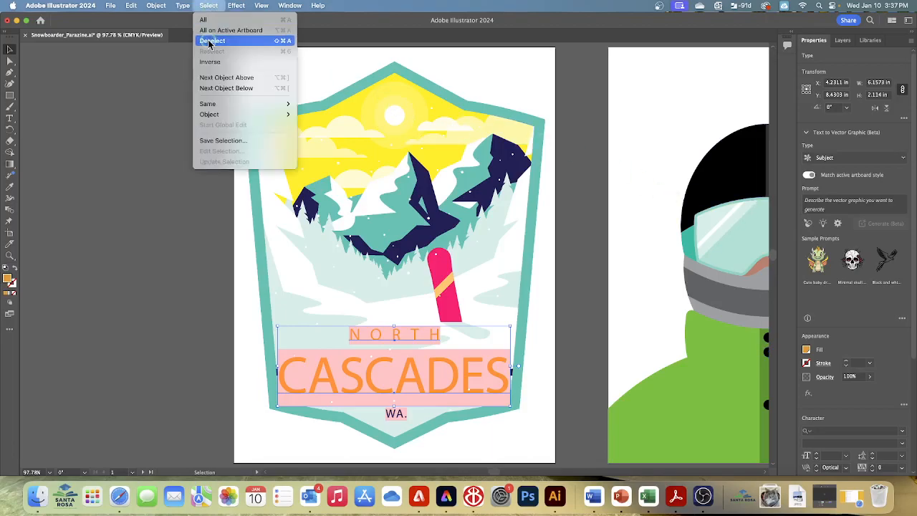
left_click(211, 42)
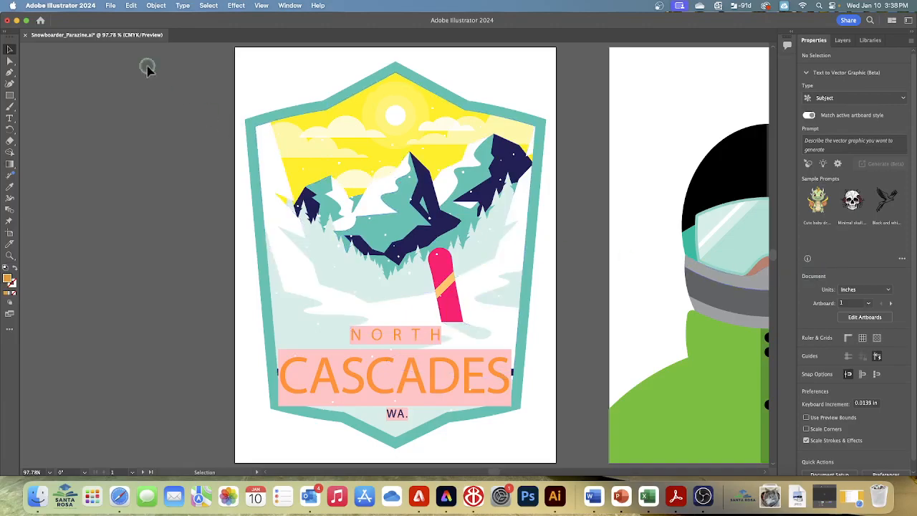
left_click(113, 7)
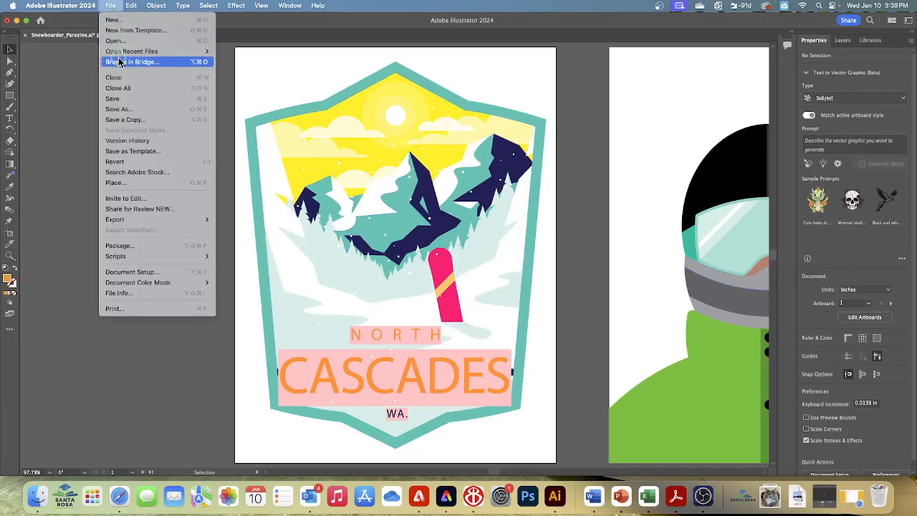
left_click(117, 99)
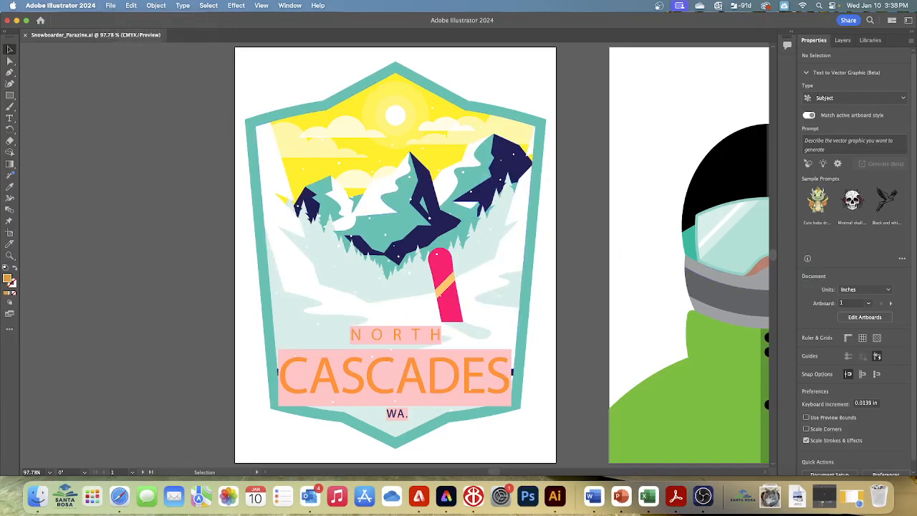